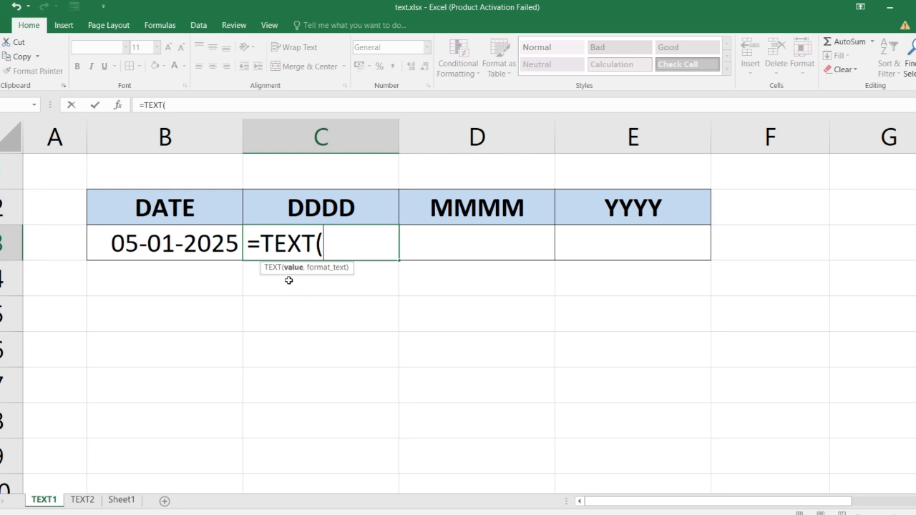
- Complete the TEXT formula in C3 with B3 as the value and "D" as the format code
{"action": "left_click", "coordinate": [205, 245]}
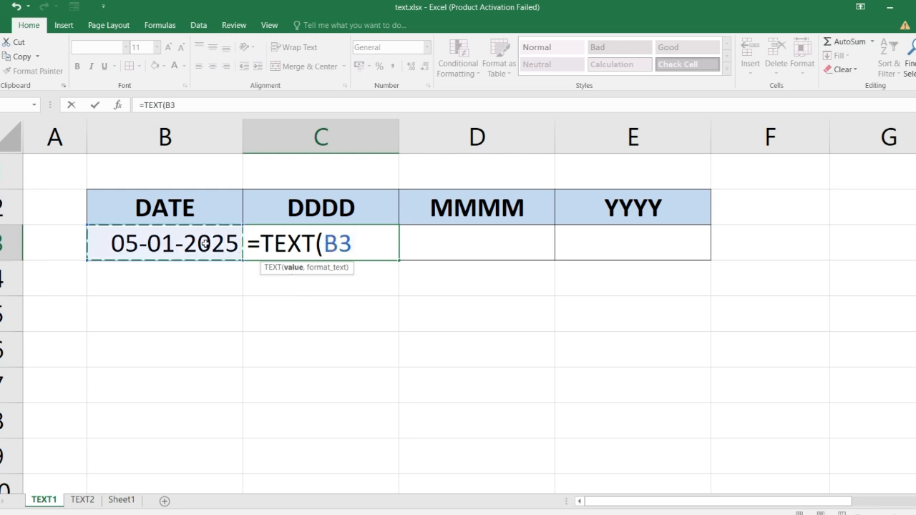
{"action": "type", "text": ","}
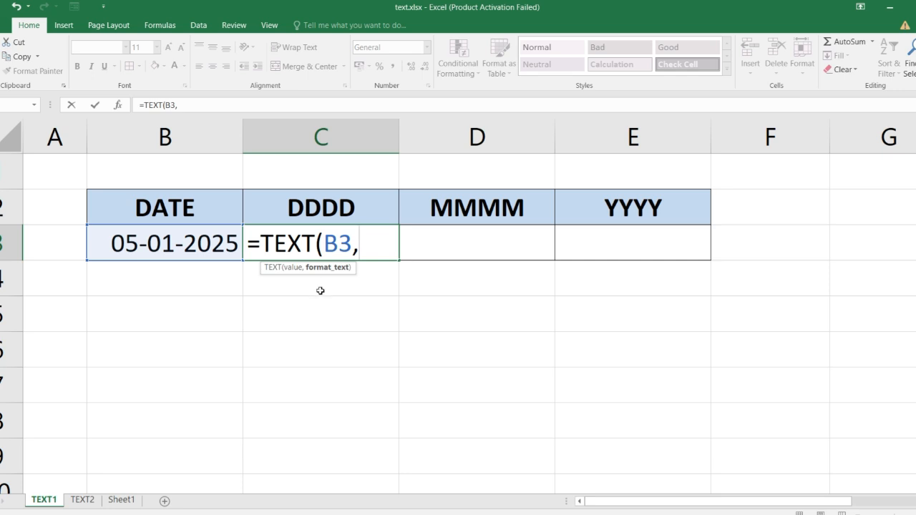
{"action": "type", "text": "\"D\")"}
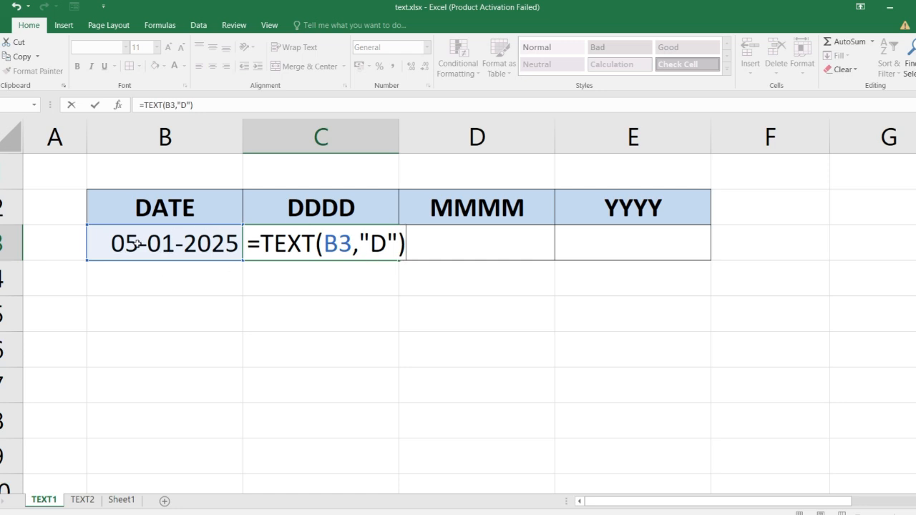
{"action": "key", "text": "Return"}
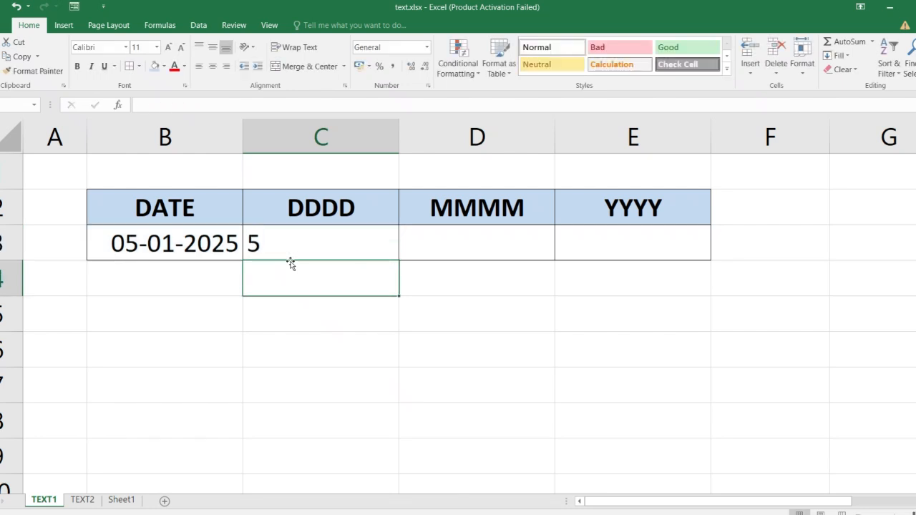
- Change the format code in C3's TEXT formula to "DD"
{"action": "key", "text": "Up"}
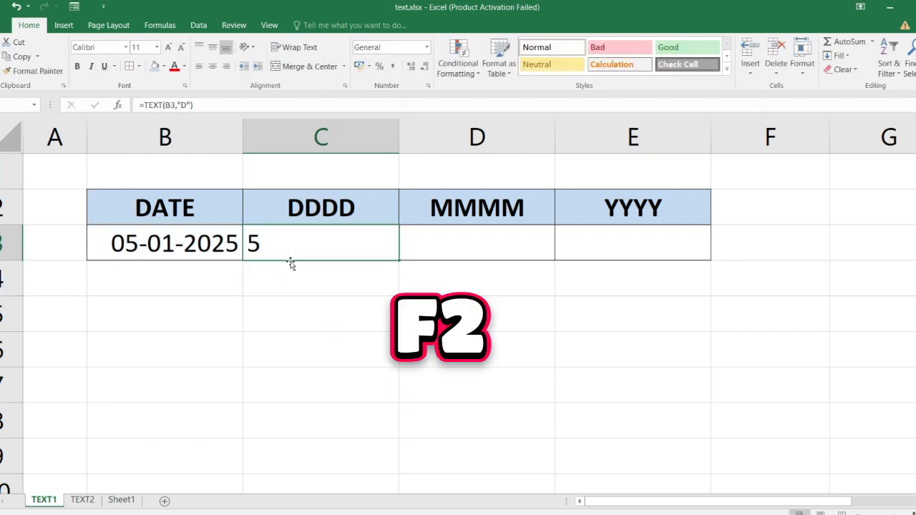
{"action": "key", "text": "F2"}
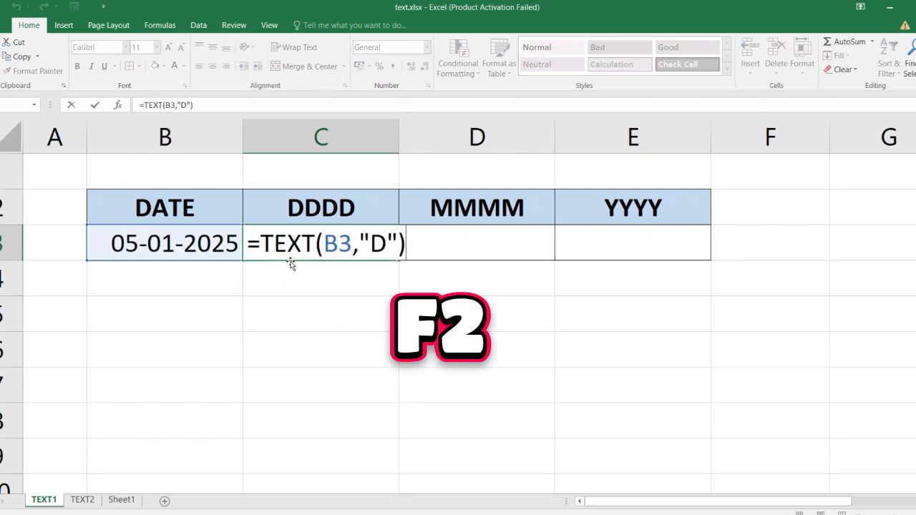
{"action": "key", "text": "Left"}
{"action": "key", "text": "Left"}
{"action": "type", "text": "D"}
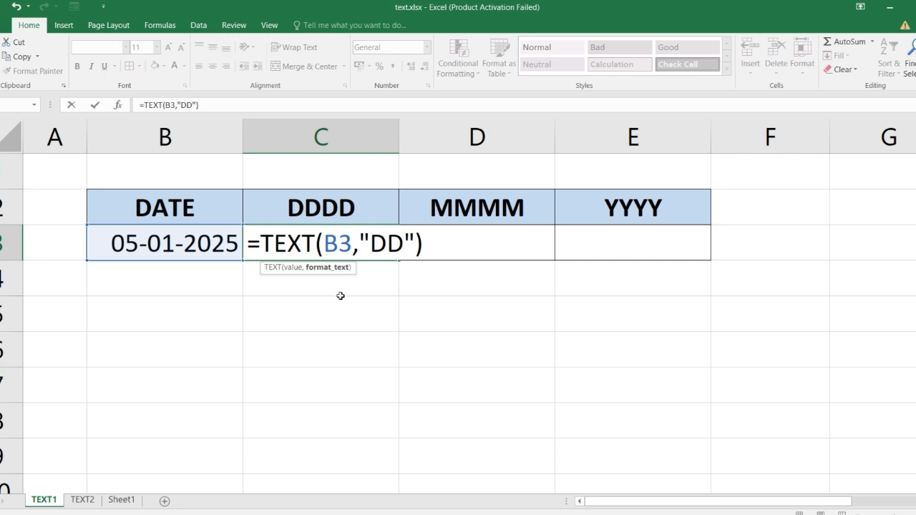
{"action": "key", "text": "Return"}
- Extend the format code in C3's TEXT formula to "DDD"
{"action": "key", "text": "Up"}
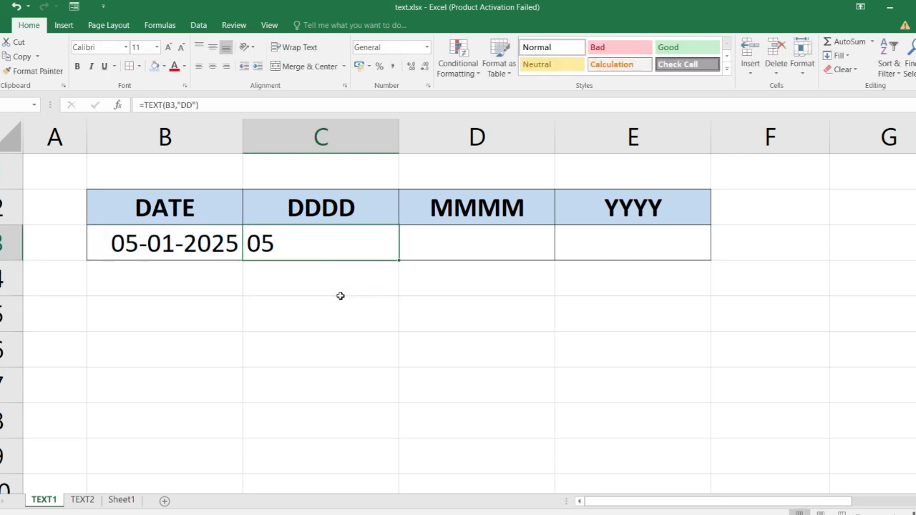
{"action": "key", "text": "F2"}
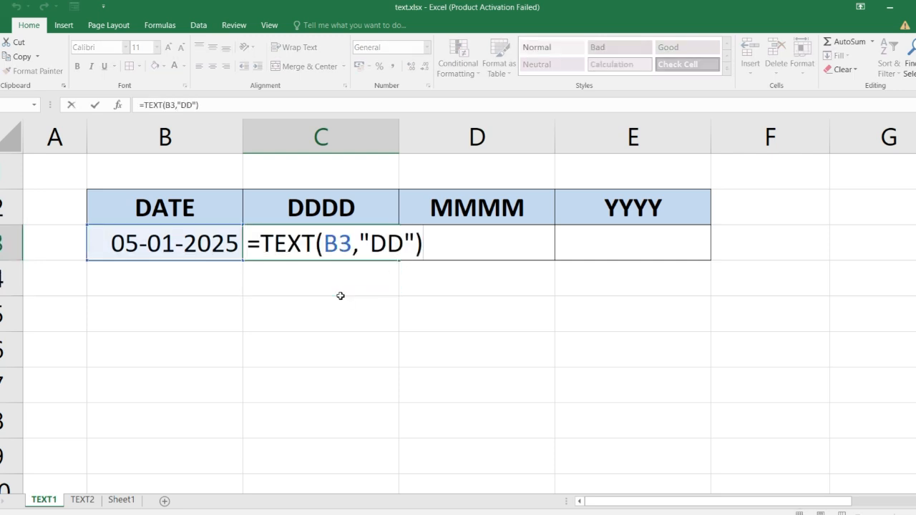
{"action": "key", "text": "Left"}
{"action": "key", "text": "Left"}
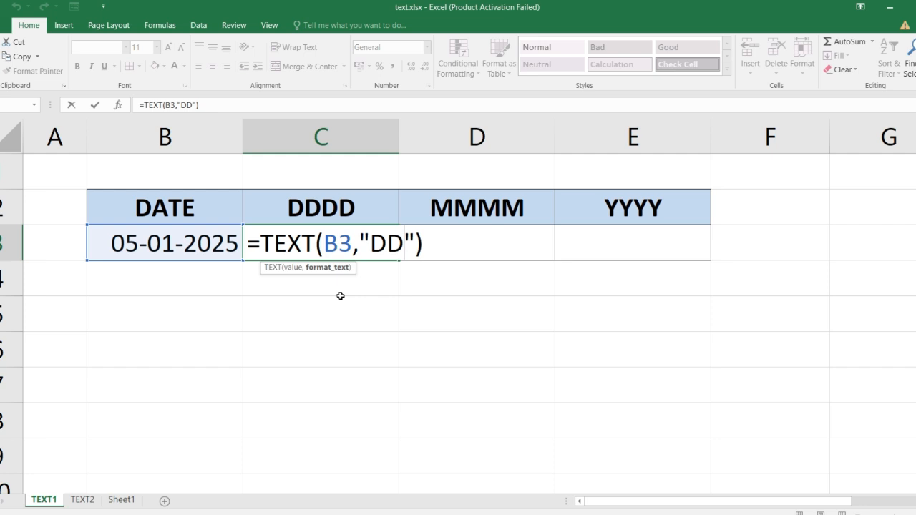
{"action": "type", "text": "D"}
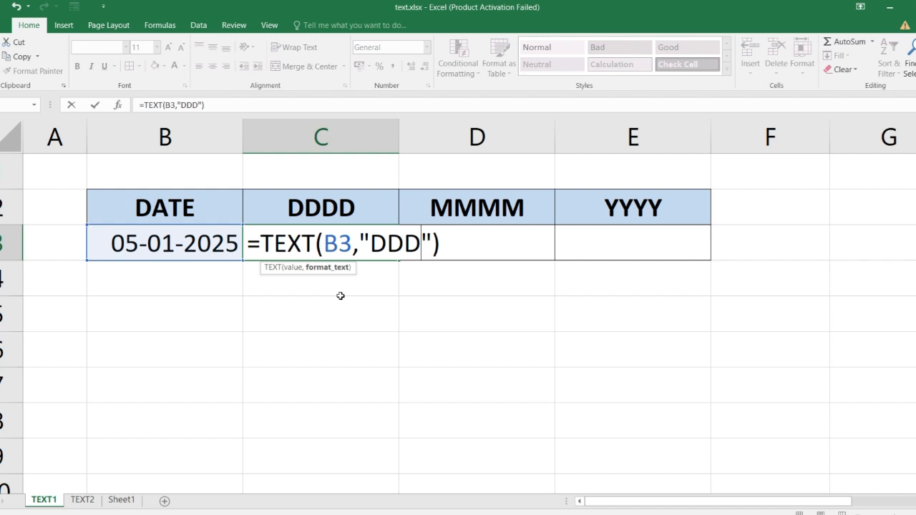
{"action": "key", "text": "Return"}
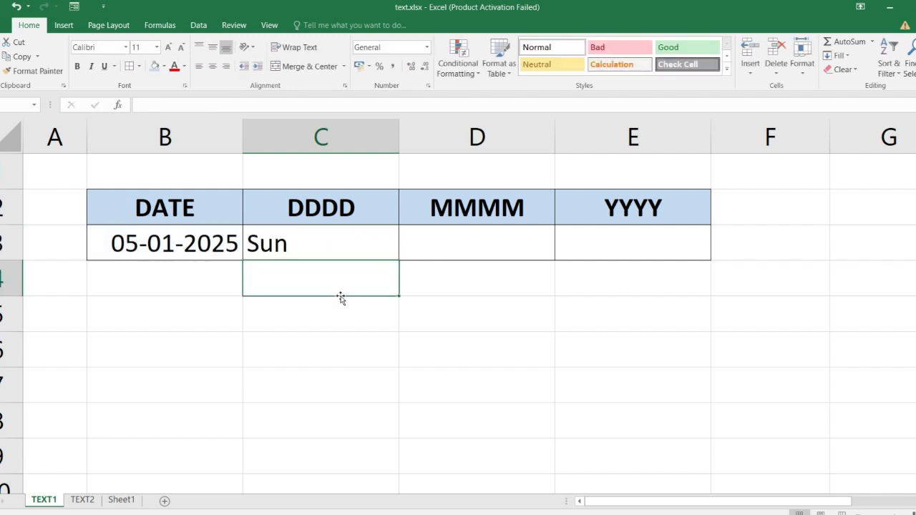
- Extend the format code in C3's TEXT formula to "DDDD"
{"action": "key", "text": "Up"}
{"action": "key", "text": "F2"}
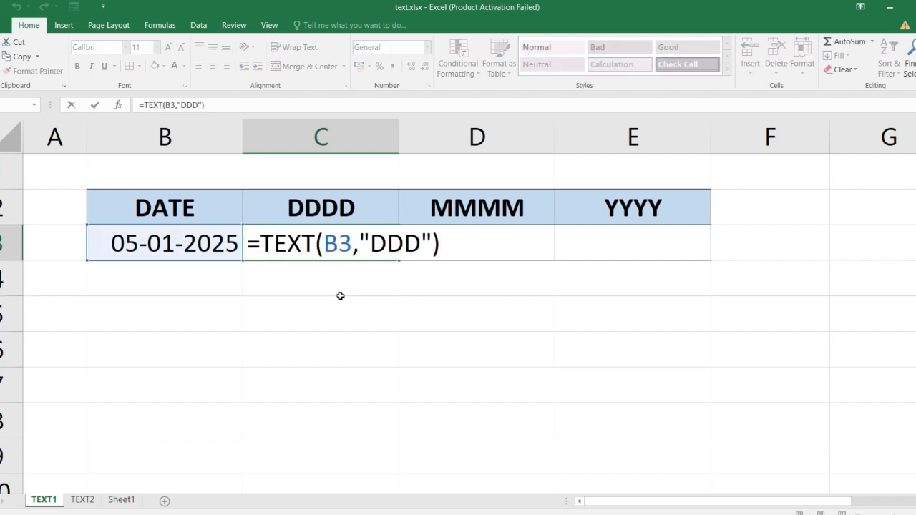
{"action": "key", "text": "Left"}
{"action": "key", "text": "Left"}
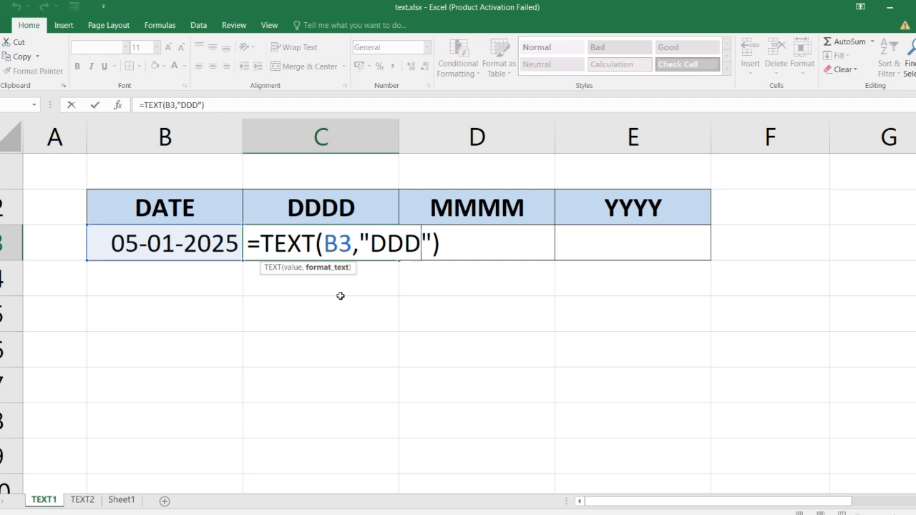
{"action": "type", "text": "D"}
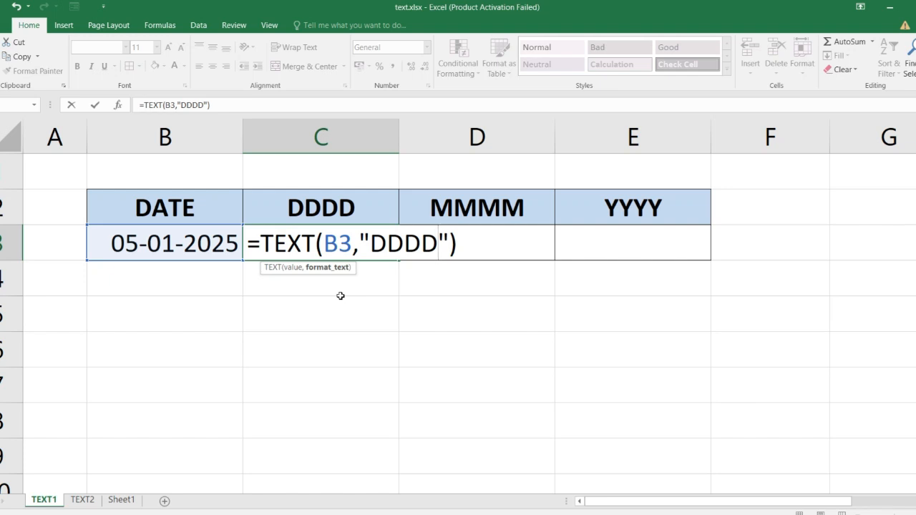
{"action": "key", "text": "Return"}
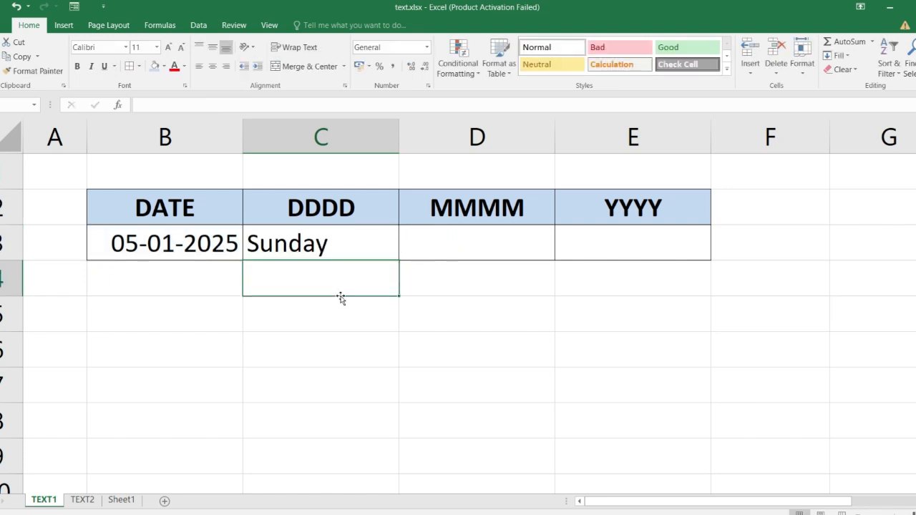
- Enter the formula =TEXT(B3,"M") in D3 under the MMMM heading
{"action": "key", "text": "Up"}
{"action": "key", "text": "Right"}
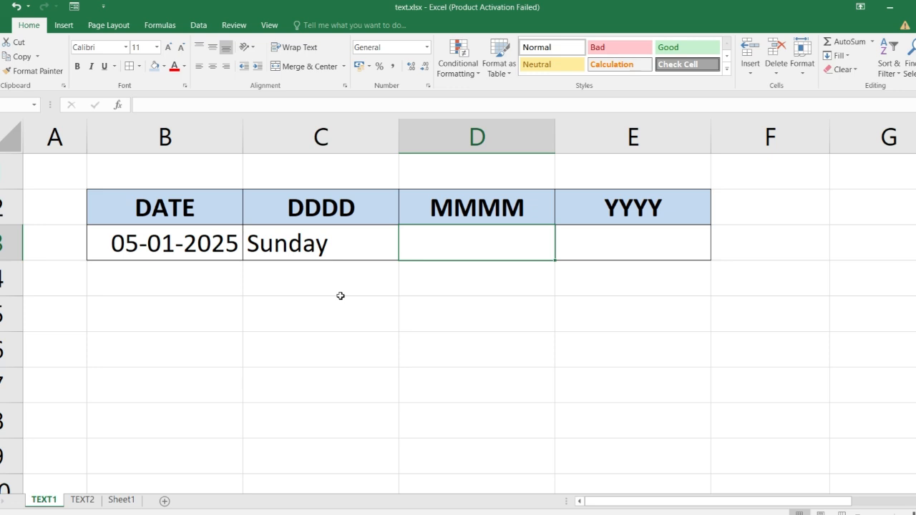
{"action": "type", "text": "=TEXT"}
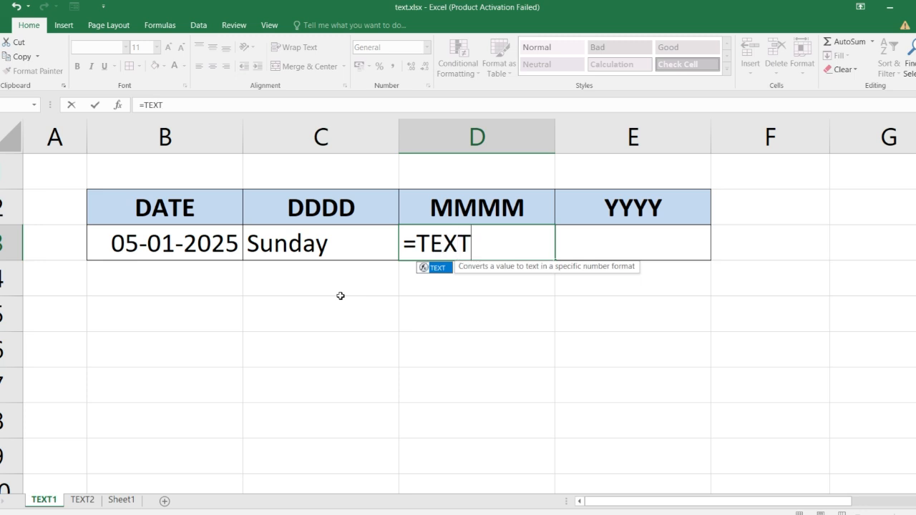
{"action": "type", "text": "("}
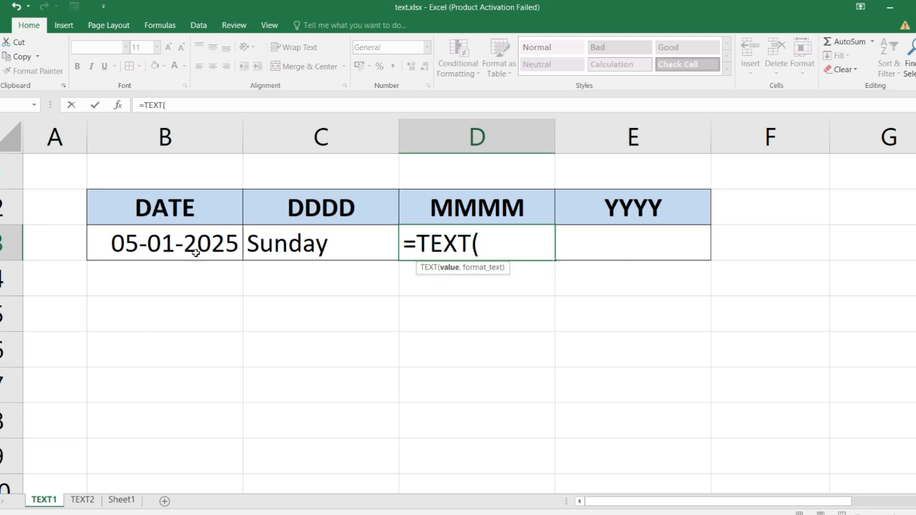
{"action": "left_click", "coordinate": [192, 211]}
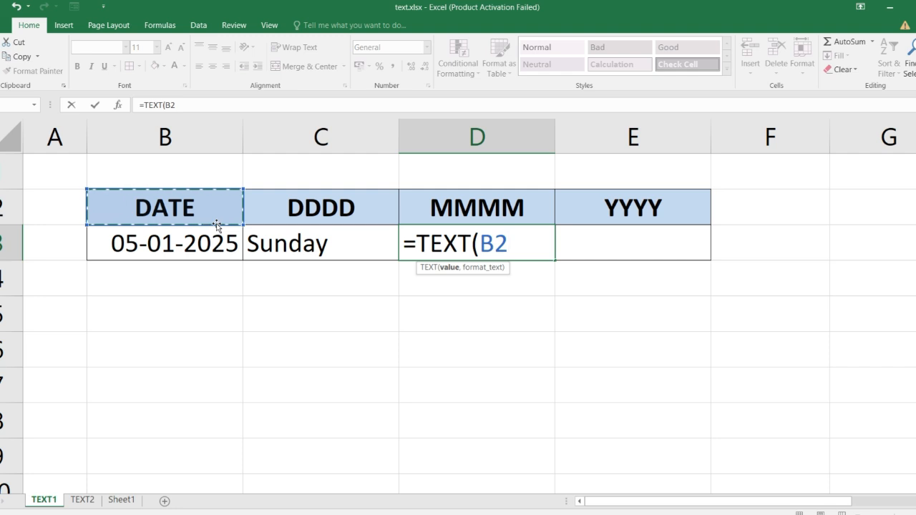
{"action": "left_click", "coordinate": [214, 234]}
{"action": "type", "text": ","}
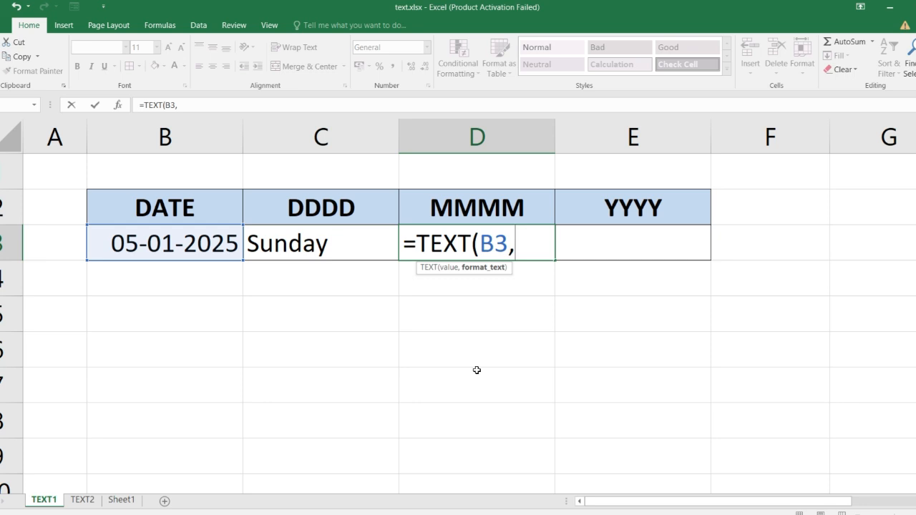
{"action": "type", "text": "\"M"}
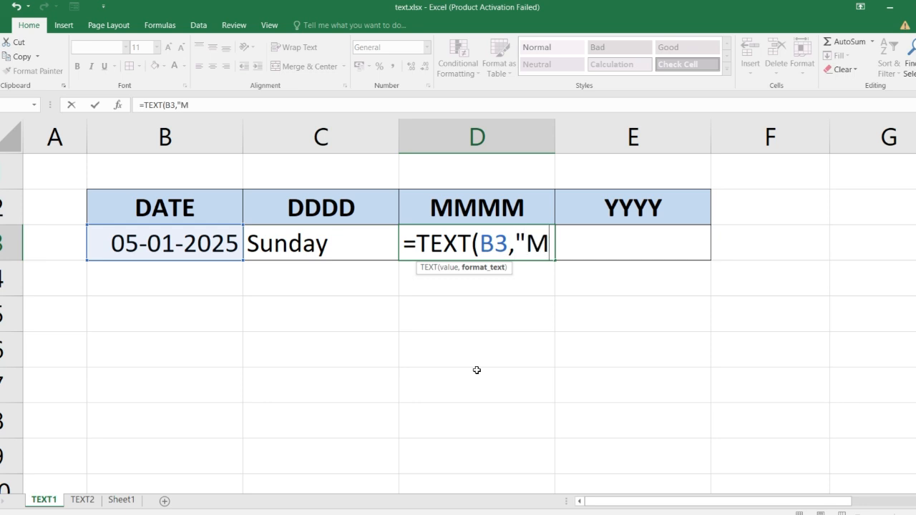
{"action": "type", "text": "\")"}
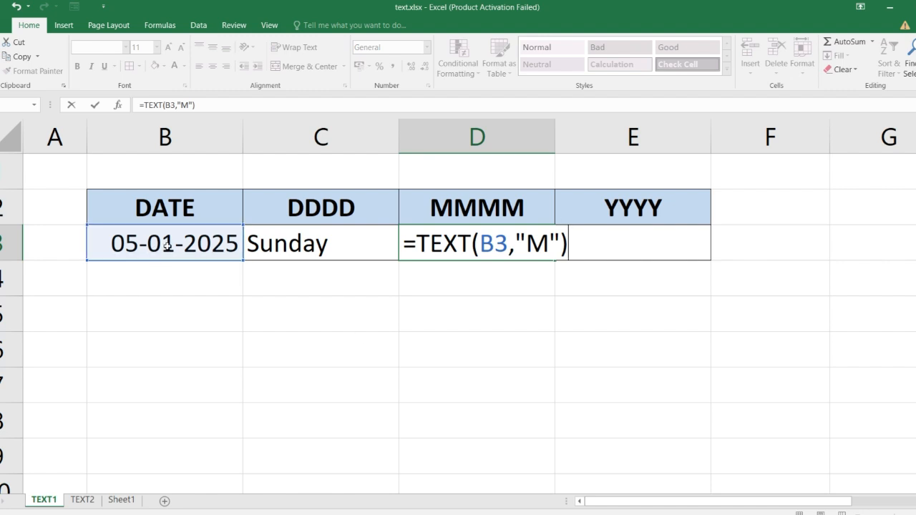
{"action": "key", "text": "Return"}
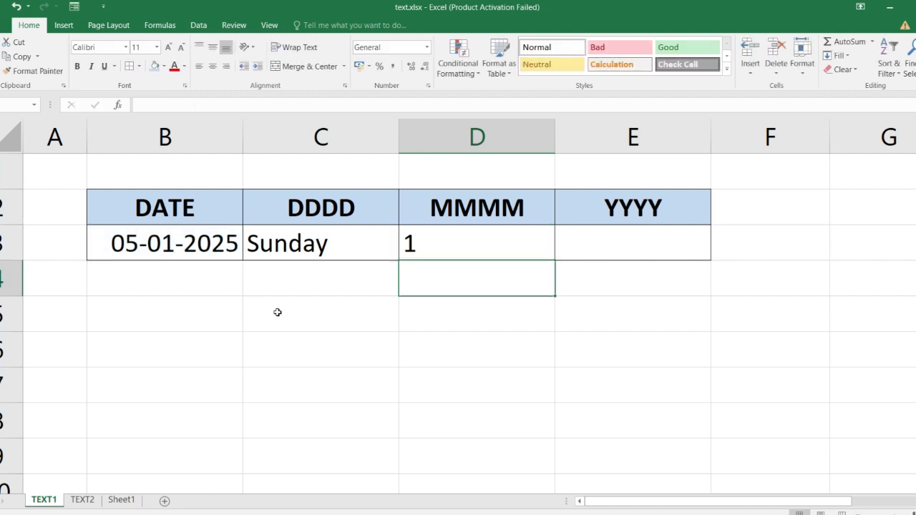
- Change the format code in D3's TEXT formula to "MM"
{"action": "key", "text": "Up"}
{"action": "key", "text": "F2"}
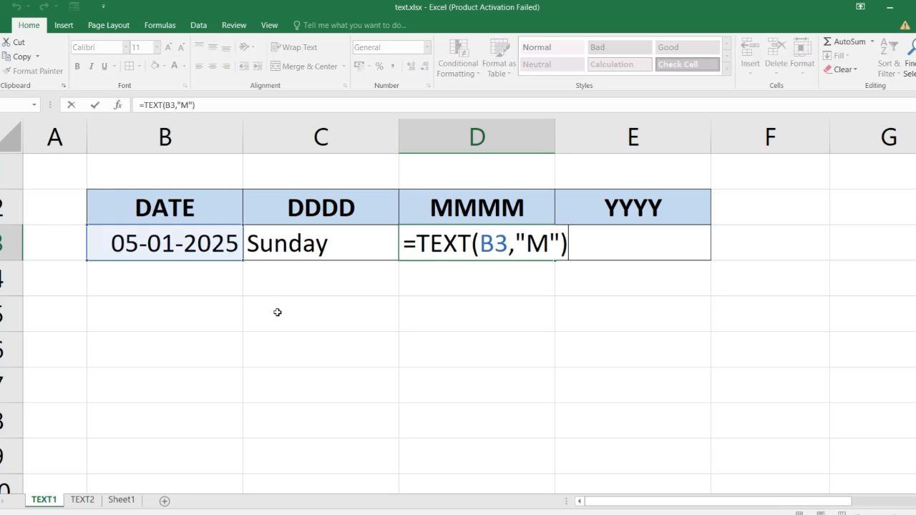
{"action": "key", "text": "Left"}
{"action": "key", "text": "Left"}
{"action": "type", "text": "M"}
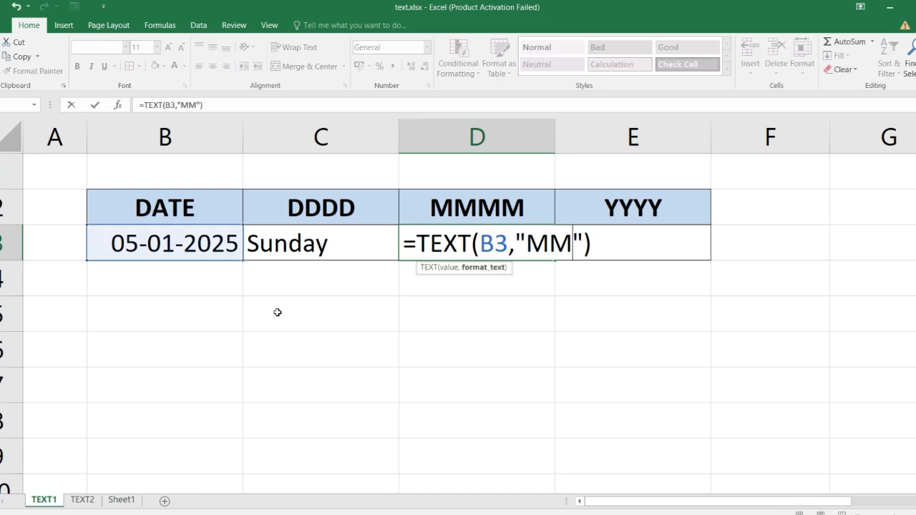
{"action": "key", "text": "Return"}
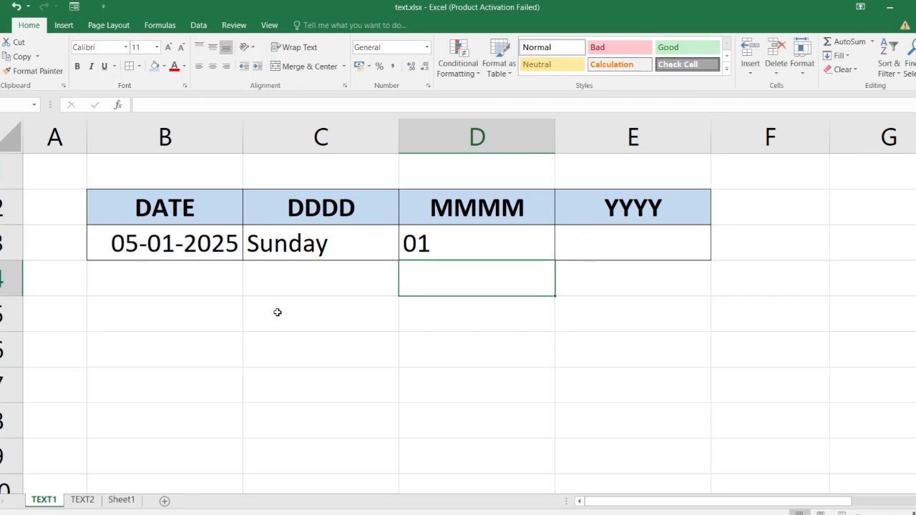
- Extend the format code in D3's TEXT formula to "MMM"
{"action": "key", "text": "Up"}
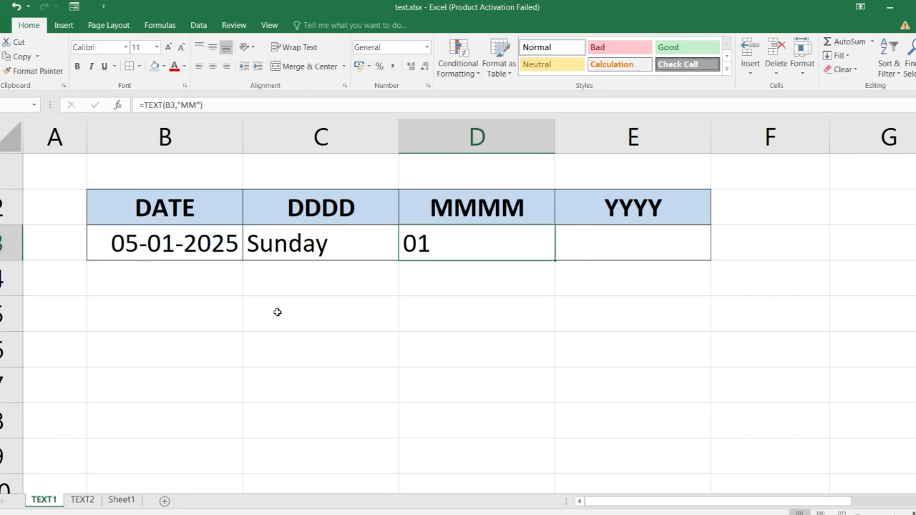
{"action": "key", "text": "F2"}
{"action": "key", "text": "Left"}
{"action": "key", "text": "Left"}
{"action": "type", "text": "M"}
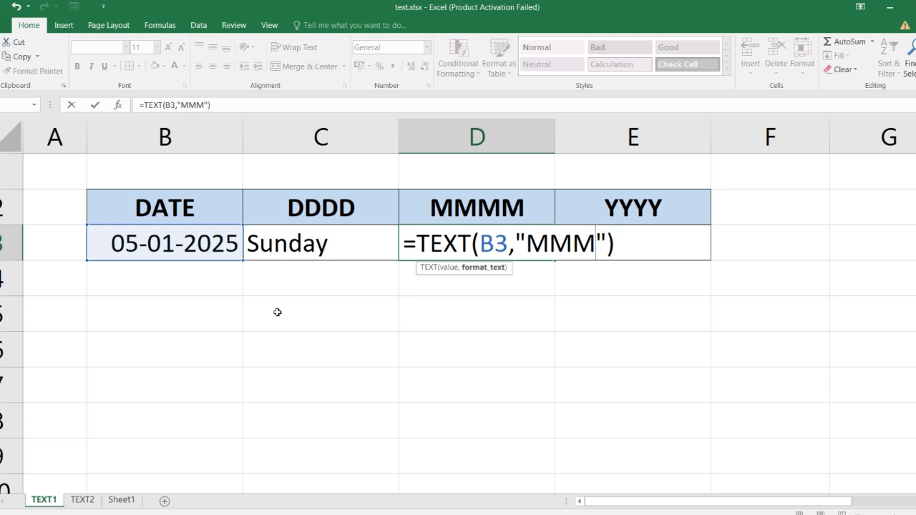
{"action": "key", "text": "Return"}
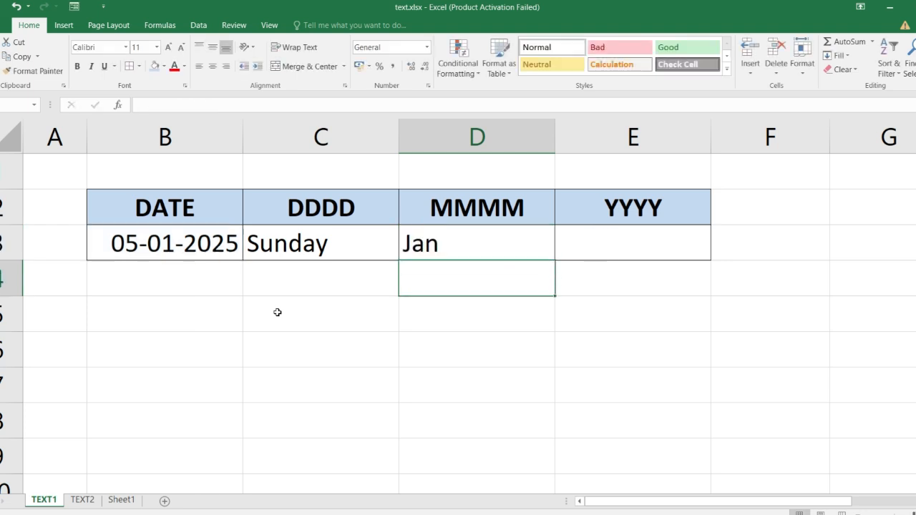
- Extend the format code in D3's TEXT formula to "MMMM"
{"action": "key", "text": "Up"}
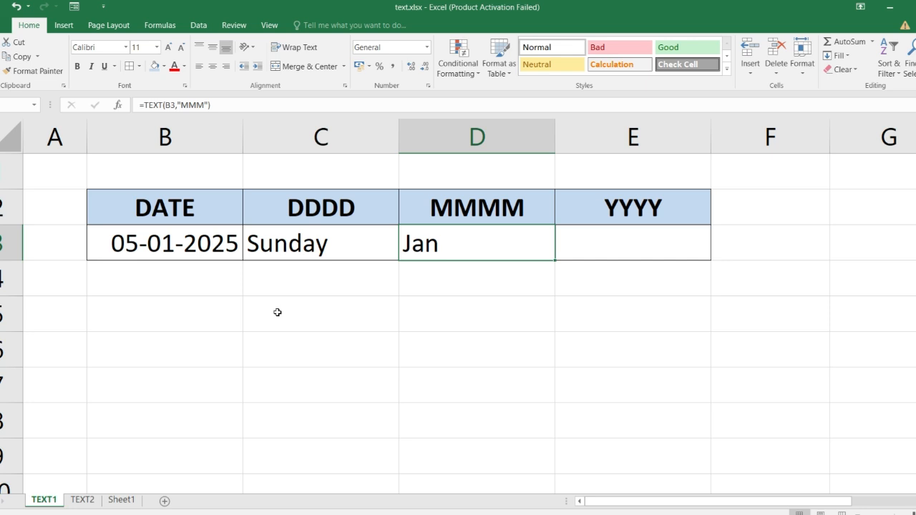
{"action": "key", "text": "F2"}
{"action": "key", "text": "Left"}
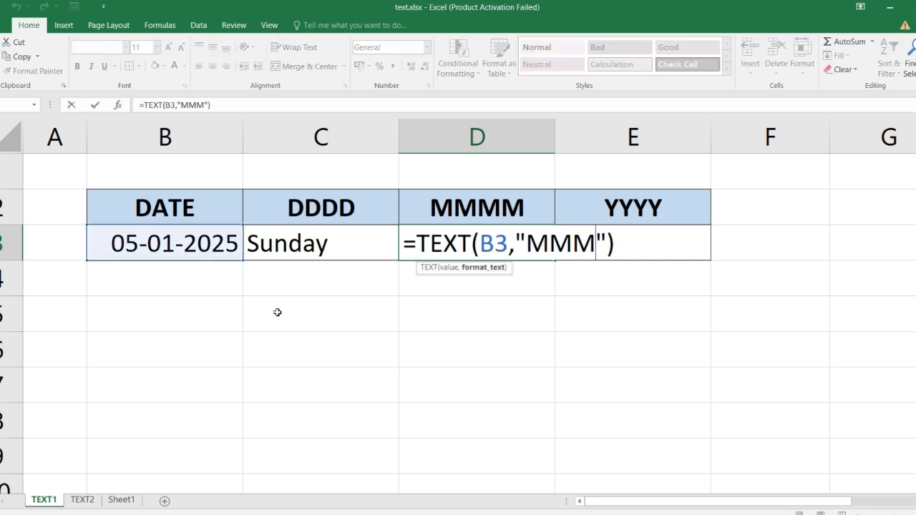
{"action": "type", "text": "M"}
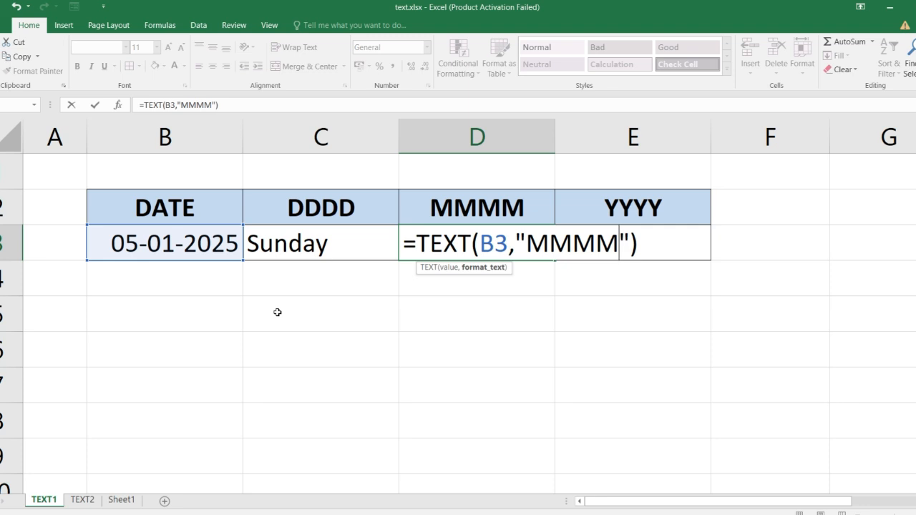
{"action": "key", "text": "Return"}
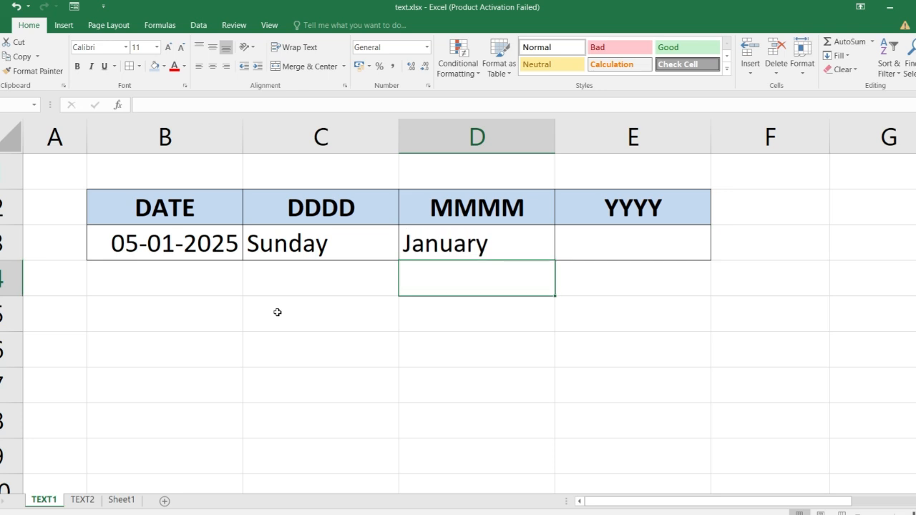
{"action": "key", "text": "Up"}
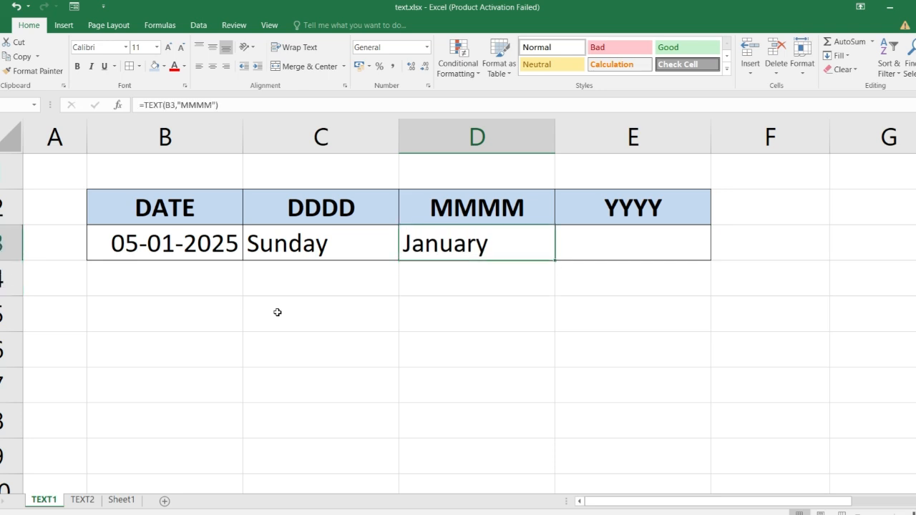
- Enter the formula =TEXT(B3,"YY") in E3 under the YYYY heading
{"action": "key", "text": "Right"}
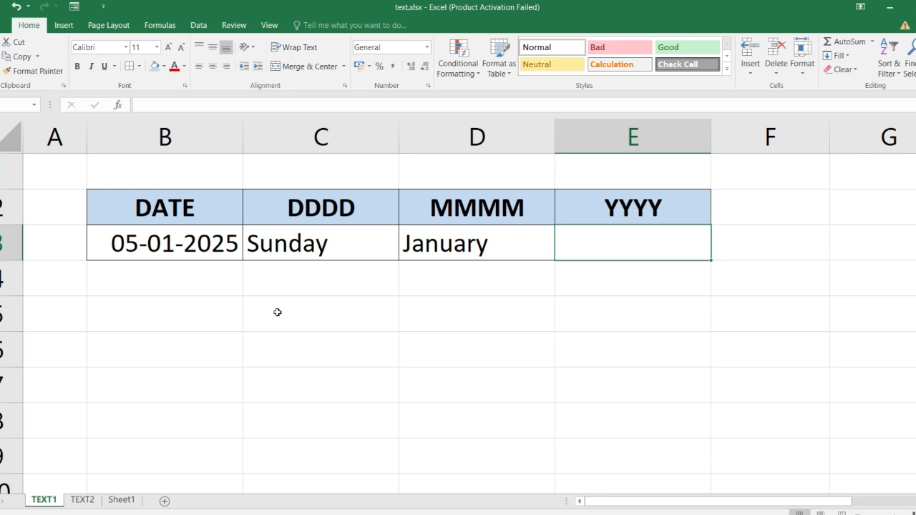
{"action": "type", "text": "=TEXT"}
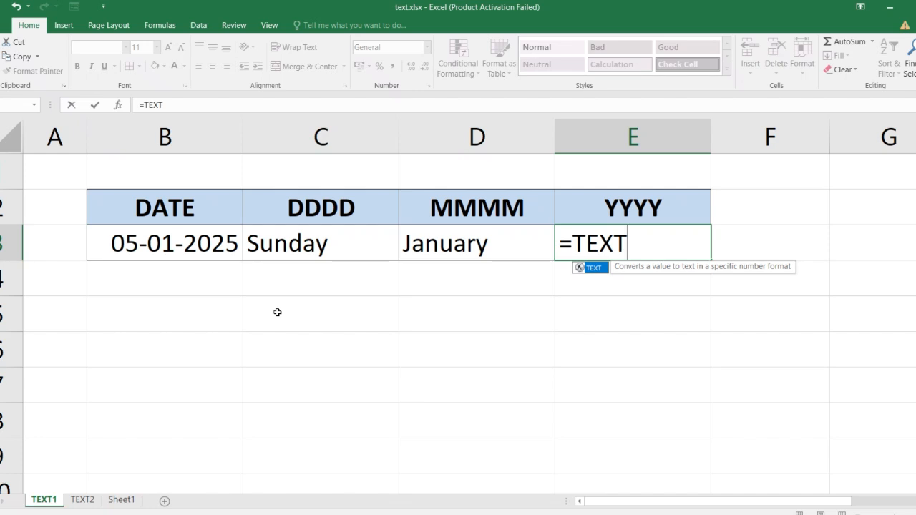
{"action": "type", "text": "("}
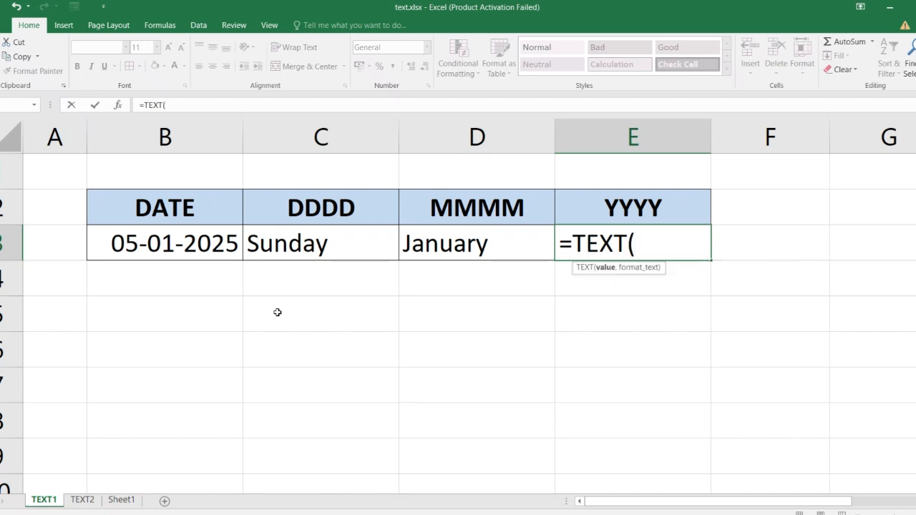
{"action": "left_click", "coordinate": [176, 244]}
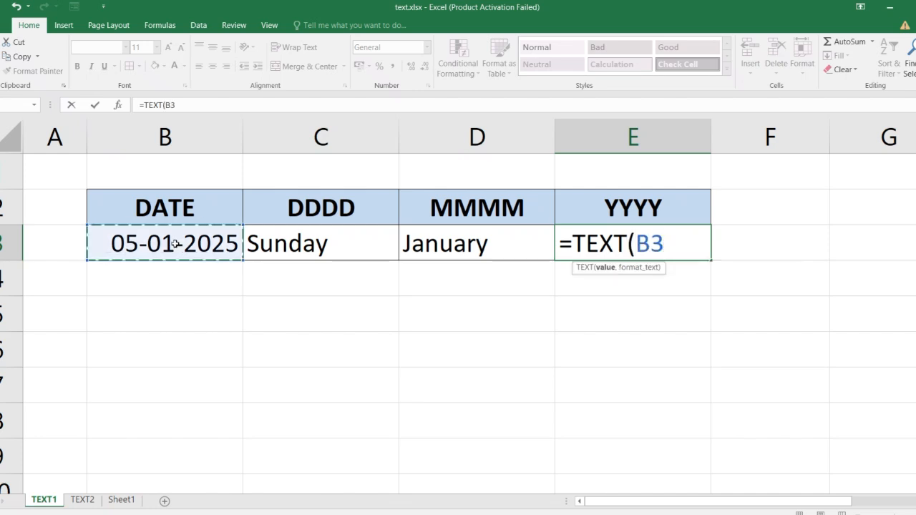
{"action": "type", "text": ","}
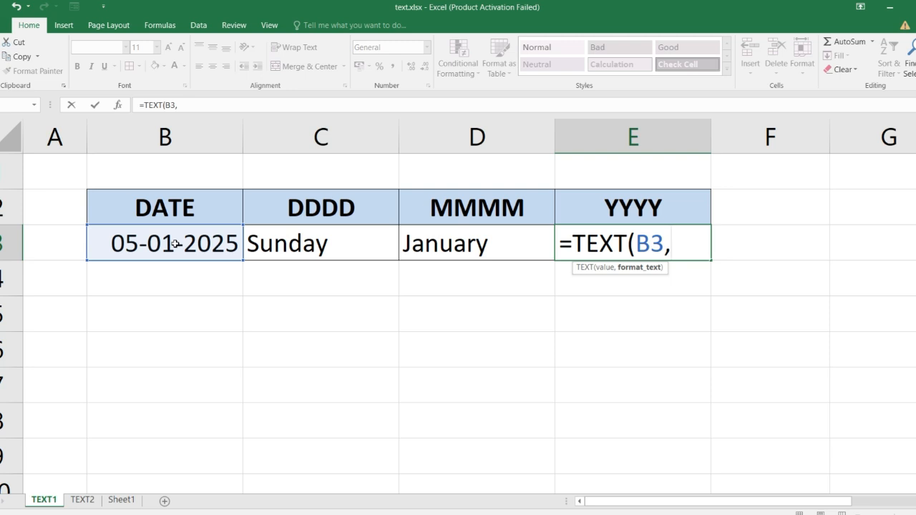
{"action": "type", "text": "\"Y"}
{"action": "type", "text": "Y"}
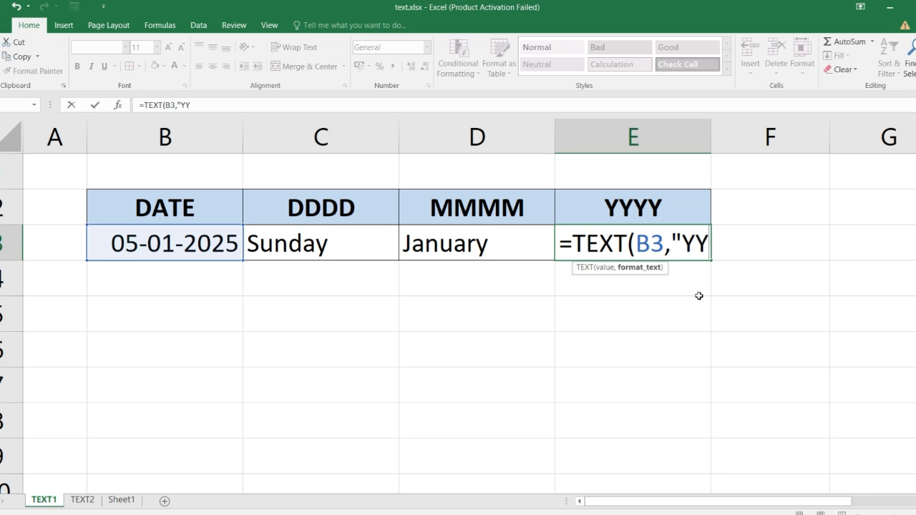
{"action": "type", "text": "\")"}
{"action": "key", "text": "ctrl+Return"}
{"action": "key", "text": "Return"}
{"action": "key", "text": "Up"}
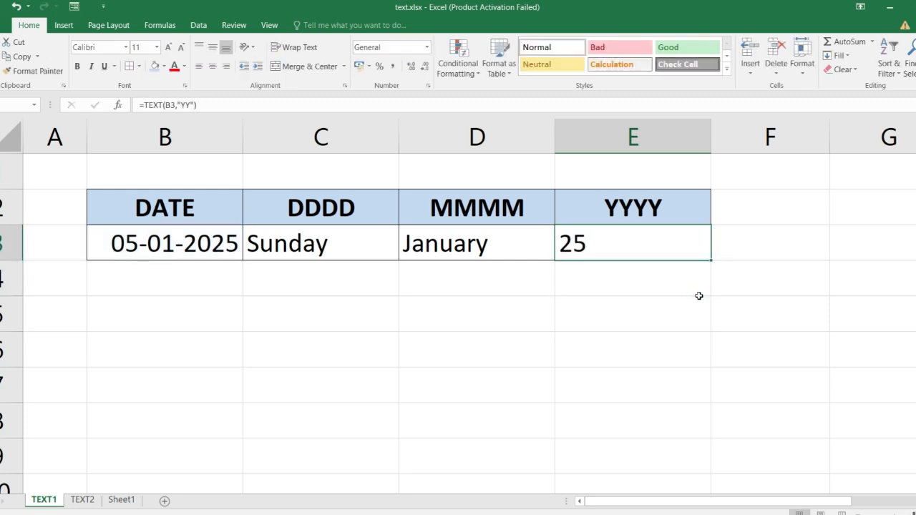
- Extend the format code in E3's TEXT formula to "YYYY"
{"action": "key", "text": "F2"}
{"action": "key", "text": "Left"}
{"action": "key", "text": "Left"}
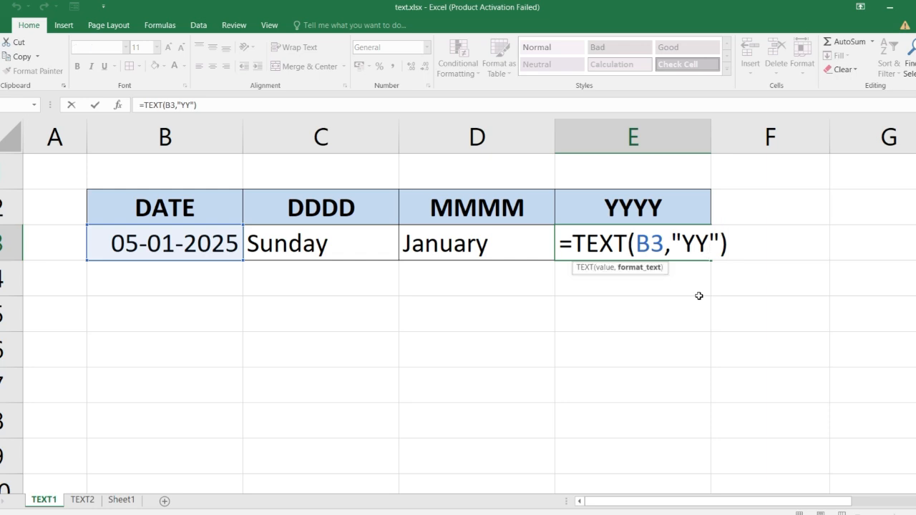
{"action": "type", "text": "YY"}
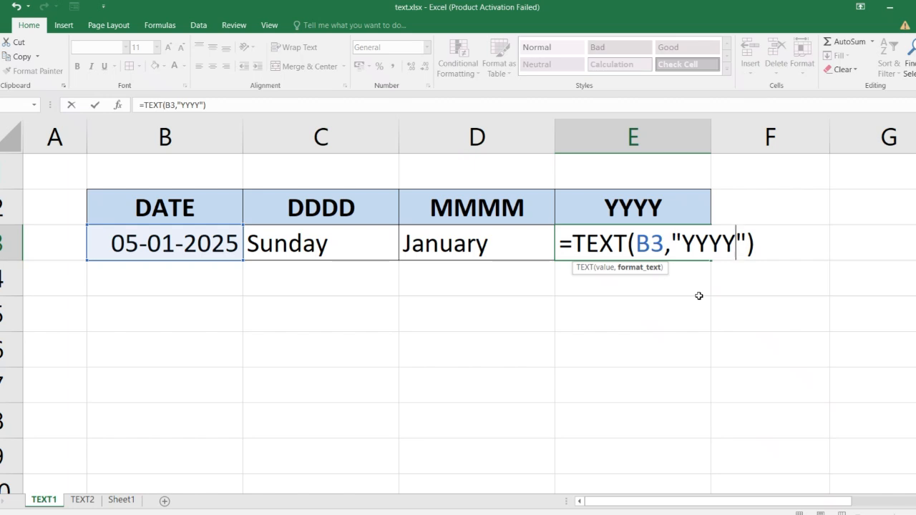
{"action": "key", "text": "ctrl+Return"}
{"action": "key", "text": "Return"}
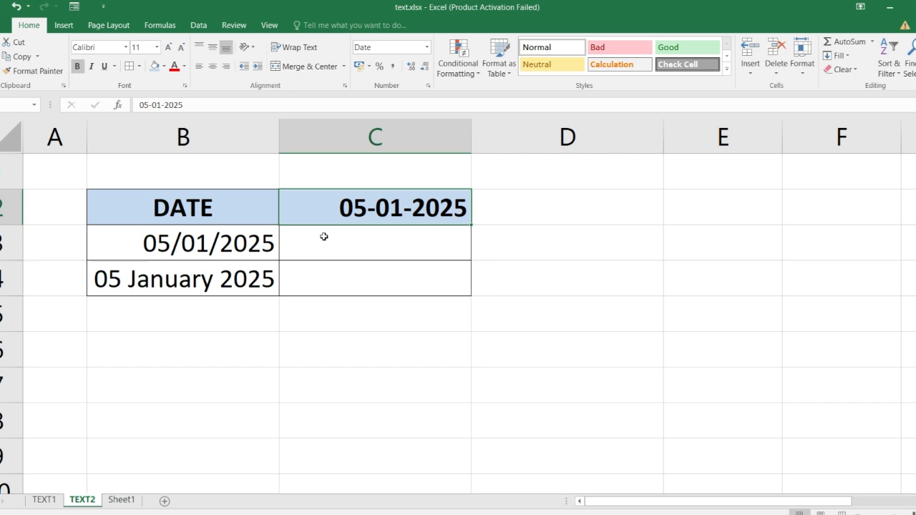
{"action": "left_click_drag", "start_coordinate": [127, 245], "coordinate": [131, 278]}
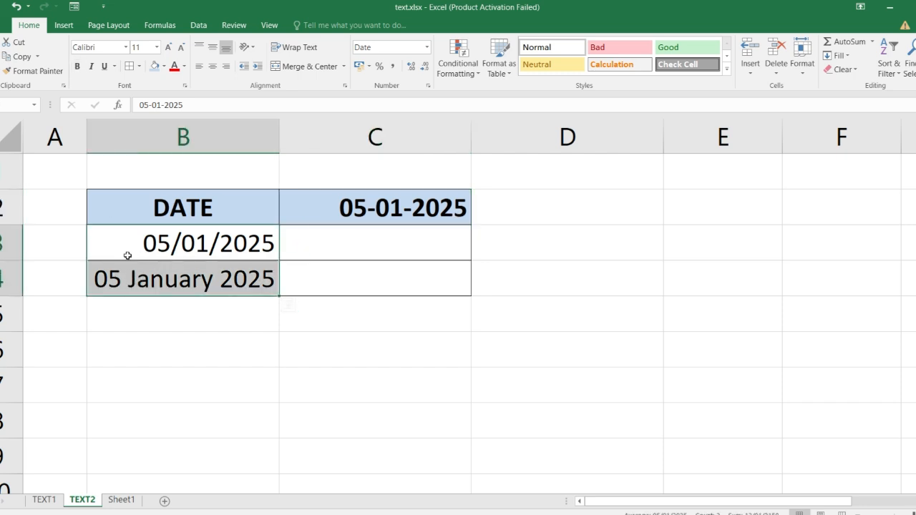
{"action": "left_click", "coordinate": [224, 247]}
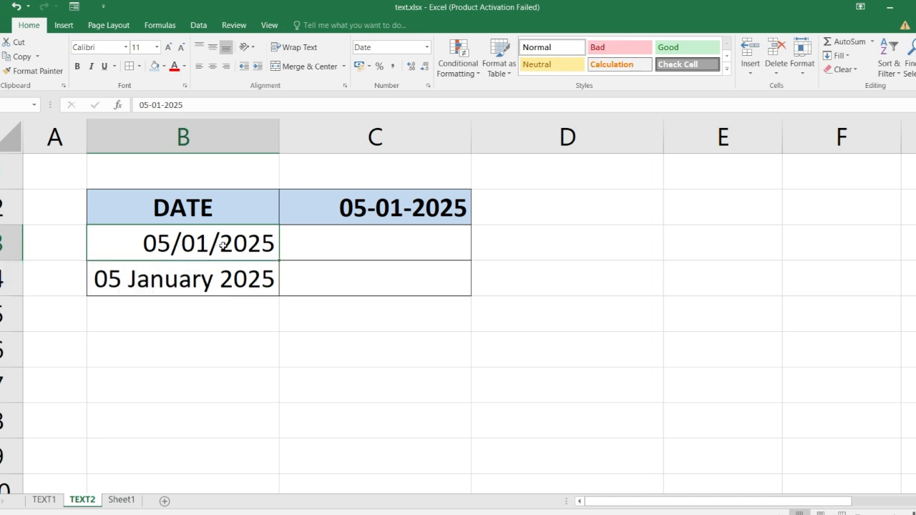
{"action": "left_click", "coordinate": [424, 208]}
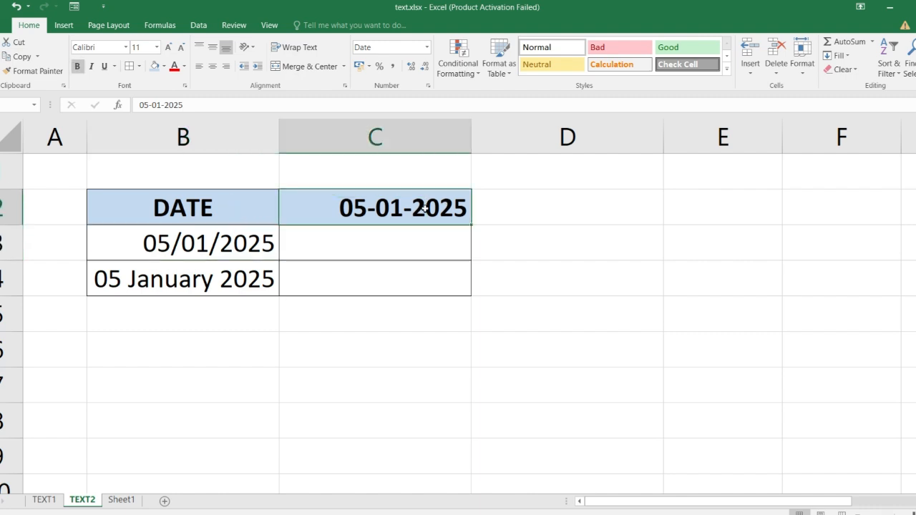
{"action": "left_click", "coordinate": [233, 240]}
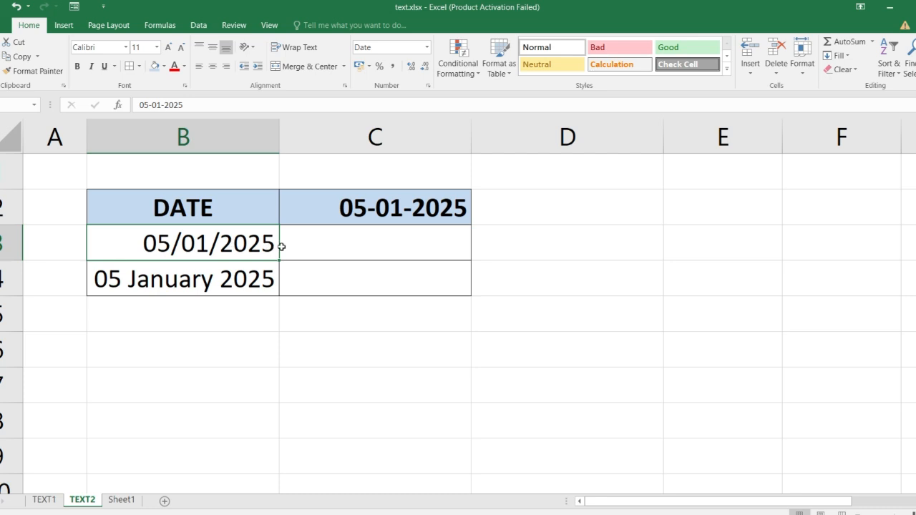
- Enter the formula =TEXT(C2,"DD/MM/YYYY") in C3 of the TEXT2 sheet to match the slash-separated date format in B3
{"action": "left_click", "coordinate": [382, 242]}
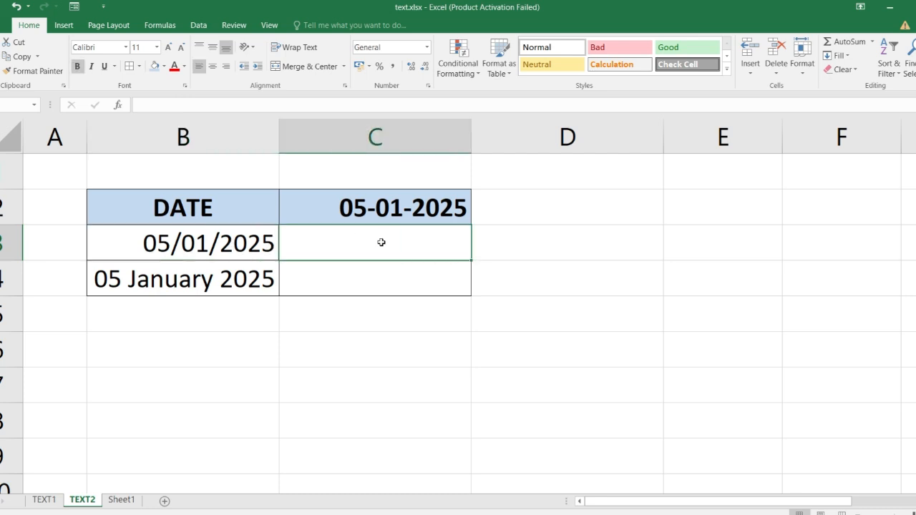
{"action": "type", "text": "=TEX"}
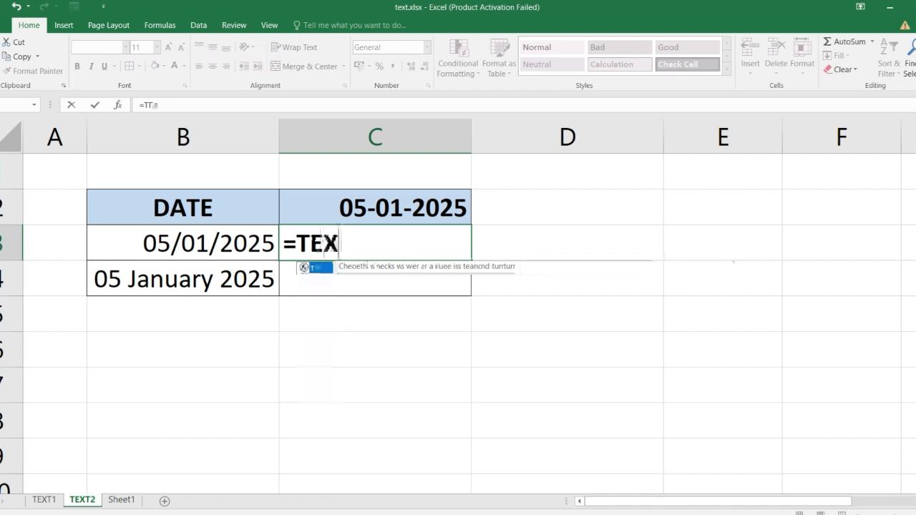
{"action": "type", "text": "T("}
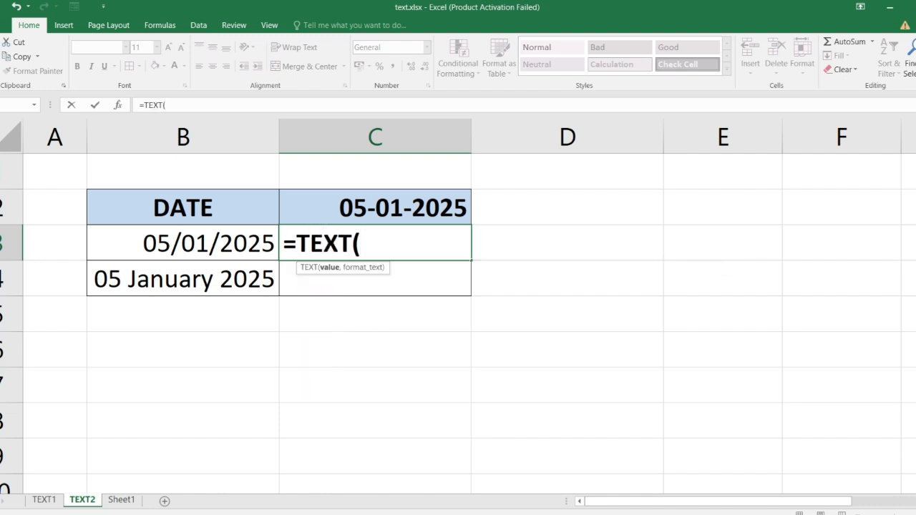
{"action": "left_click", "coordinate": [416, 211]}
{"action": "type", "text": ","}
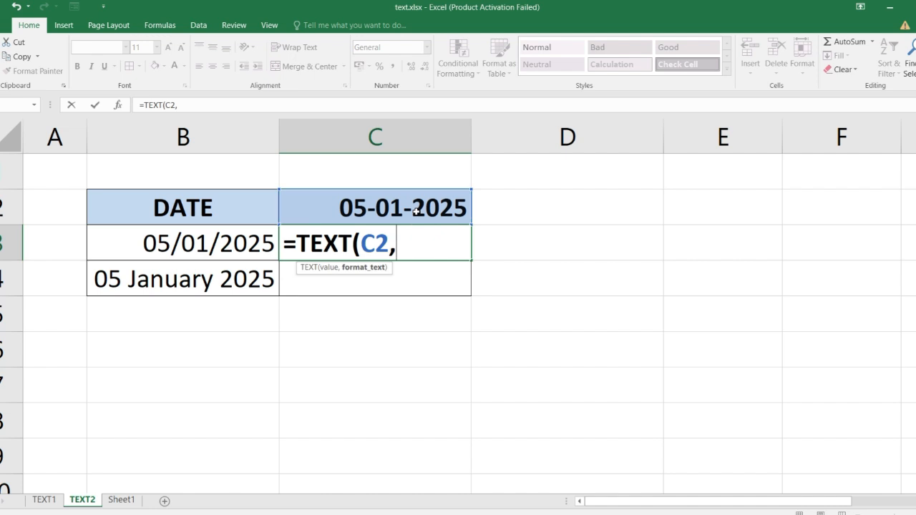
{"action": "type", "text": "\""}
{"action": "type", "text": "DD"}
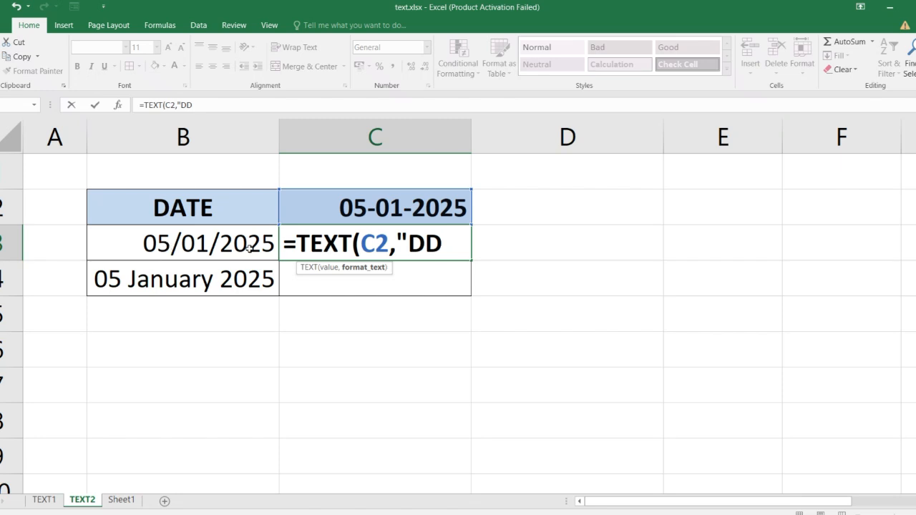
{"action": "type", "text": "/MM"}
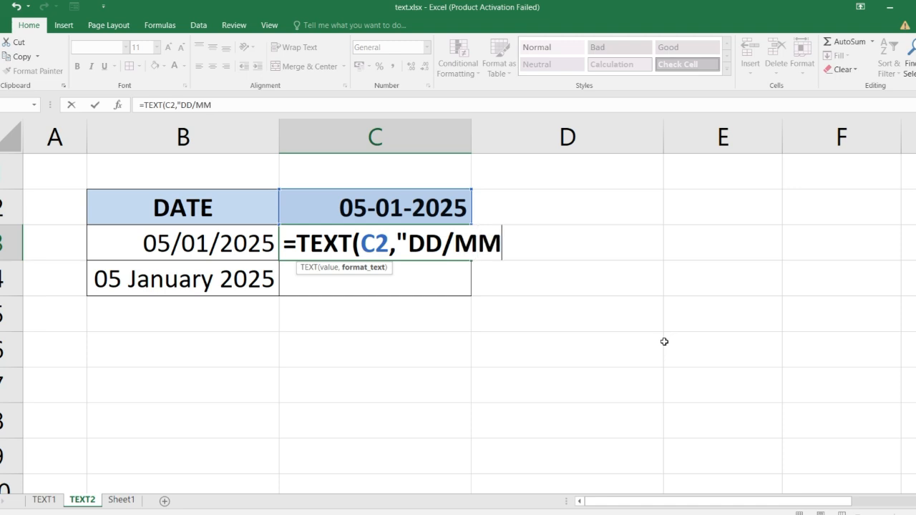
{"action": "type", "text": "/YYYY"}
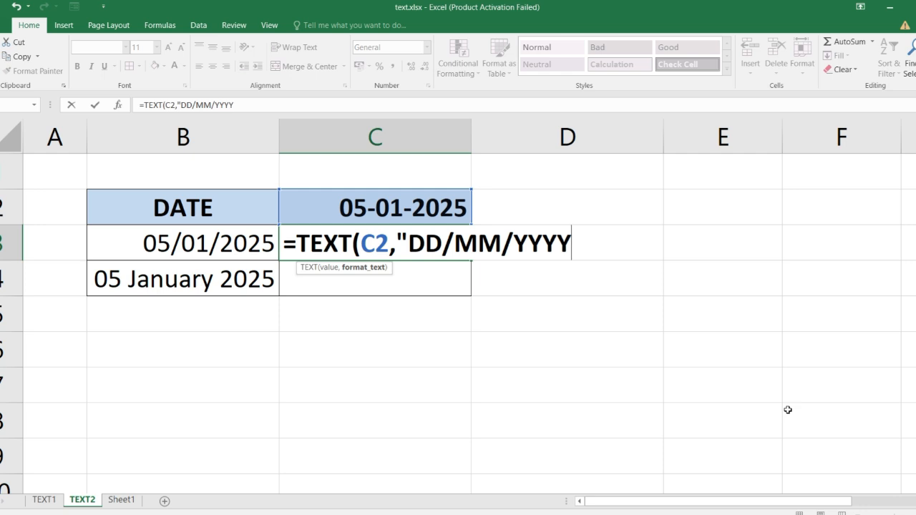
{"action": "type", "text": "\")"}
{"action": "key", "text": "Return"}
{"action": "left_click", "coordinate": [444, 247]}
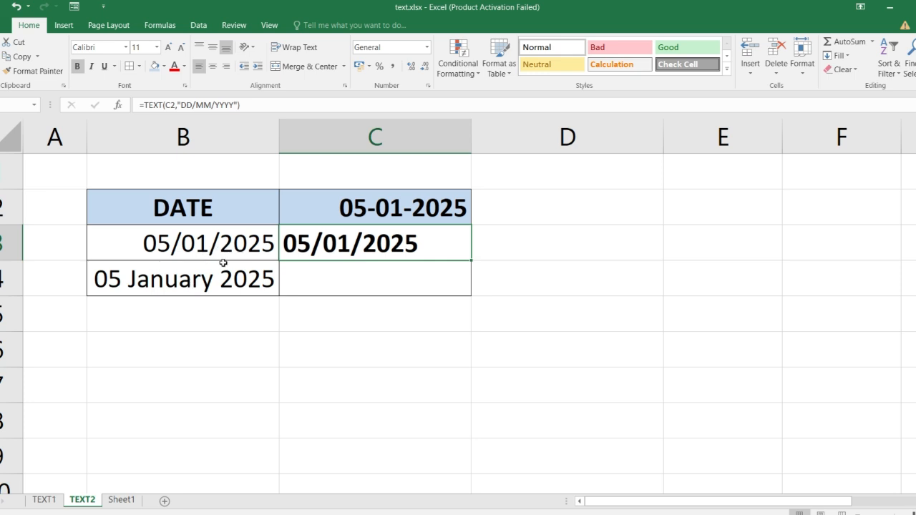
- Enter the formula =TEXT(C2,"DD MMMM YYYY") in C4 to match the date format with the full month name in B4
{"action": "left_click", "coordinate": [191, 283]}
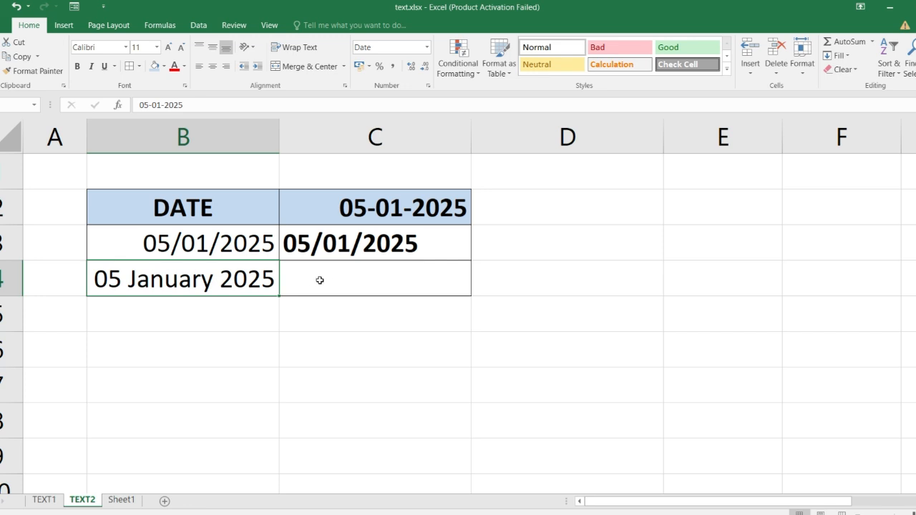
{"action": "left_click", "coordinate": [377, 281]}
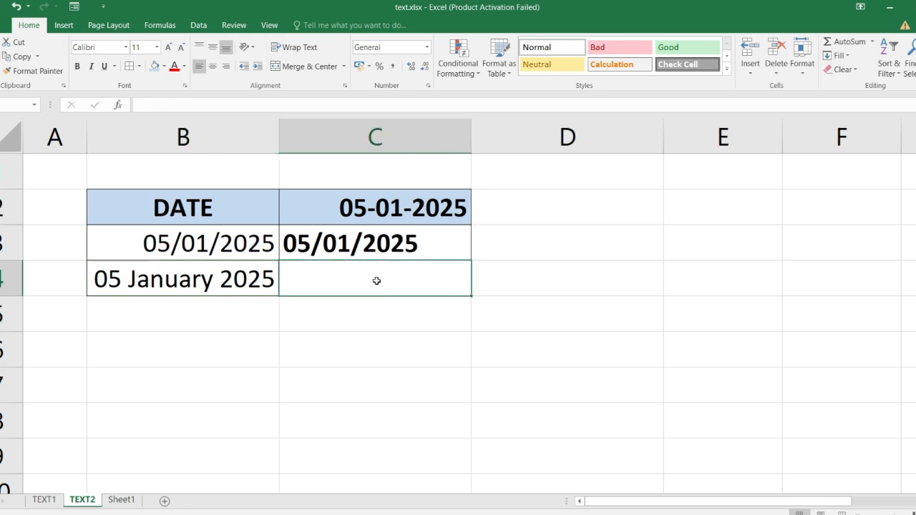
{"action": "type", "text": "=TE"}
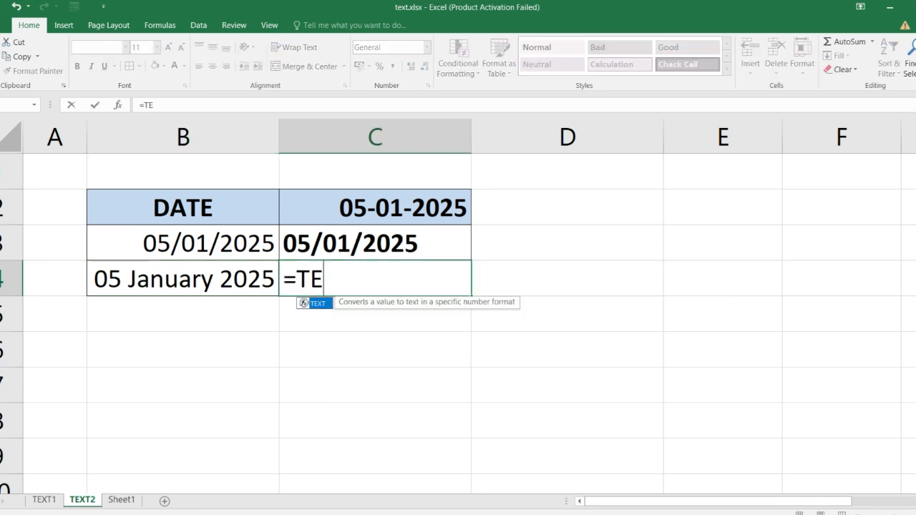
{"action": "type", "text": "XT("}
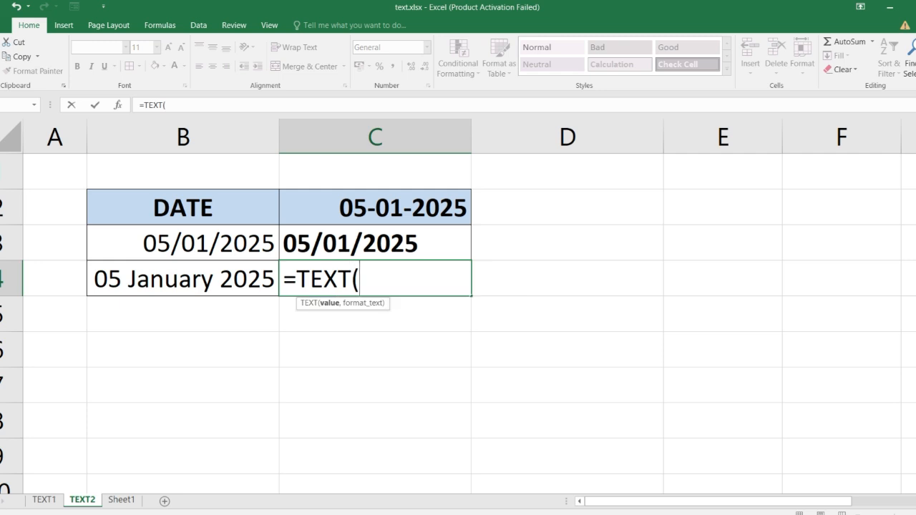
{"action": "left_click", "coordinate": [436, 208]}
{"action": "type", "text": ","}
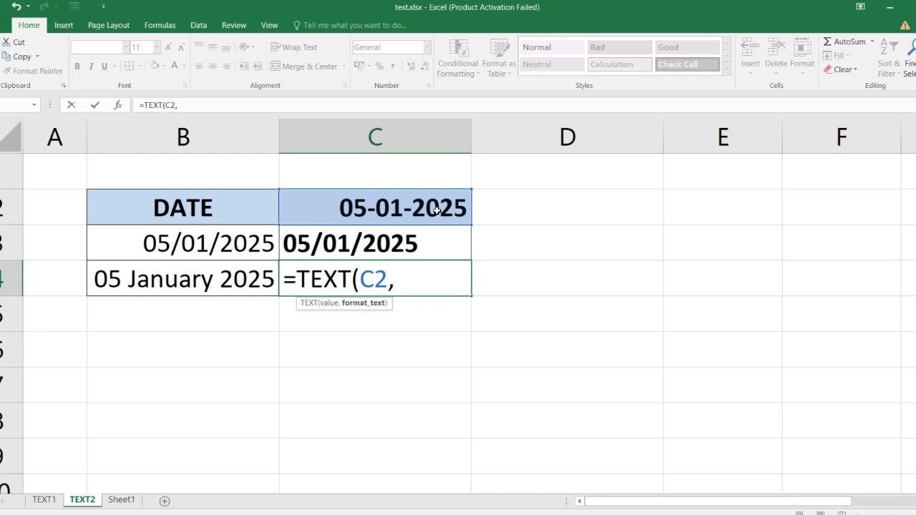
{"action": "type", "text": "\"DD"}
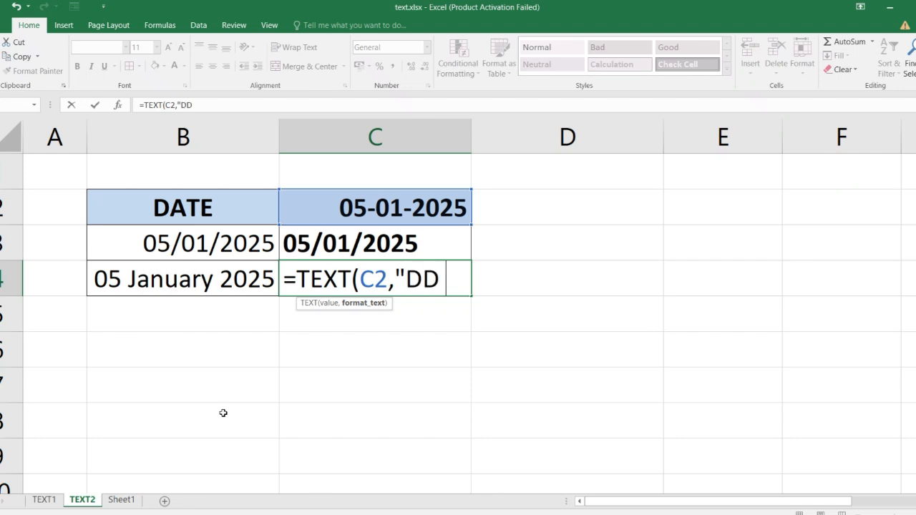
{"action": "type", "text": " M"}
{"action": "key", "text": "BackSpace"}
{"action": "type", "text": "MMMM"}
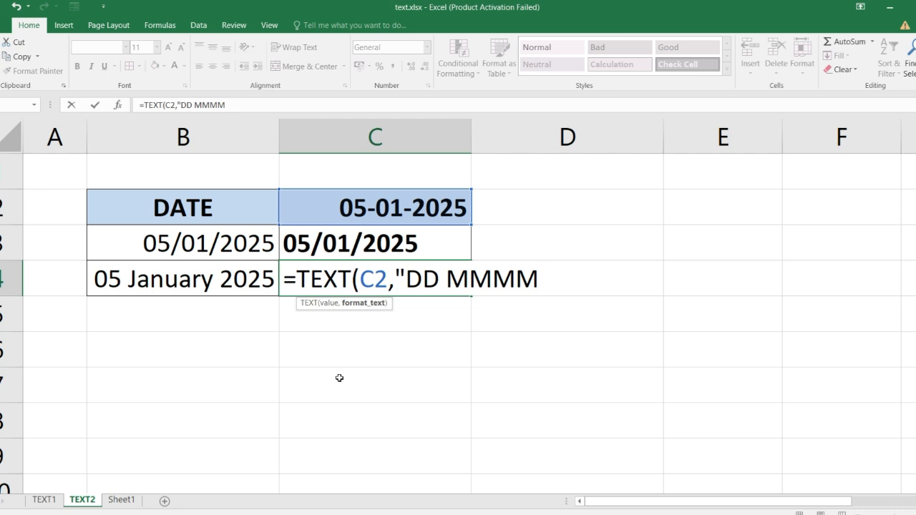
{"action": "type", "text": " YYYY"}
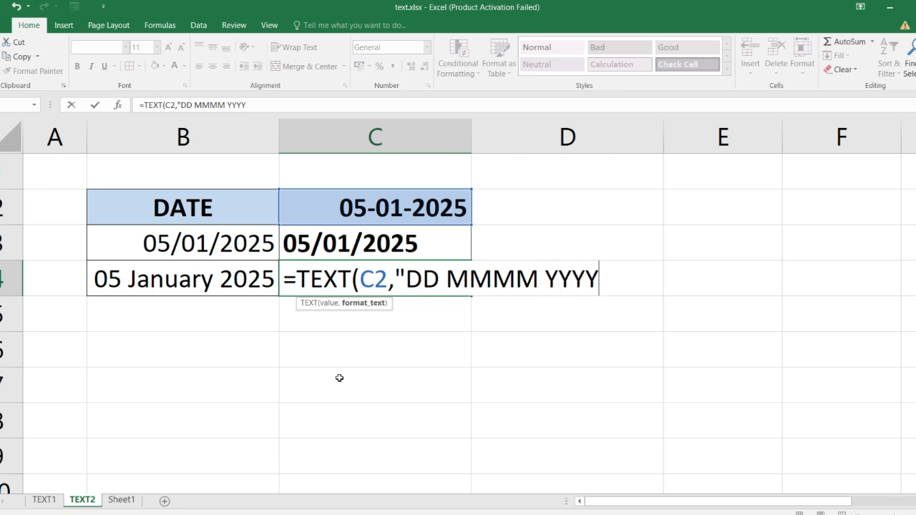
{"action": "type", "text": "\")"}
{"action": "key", "text": "Return"}
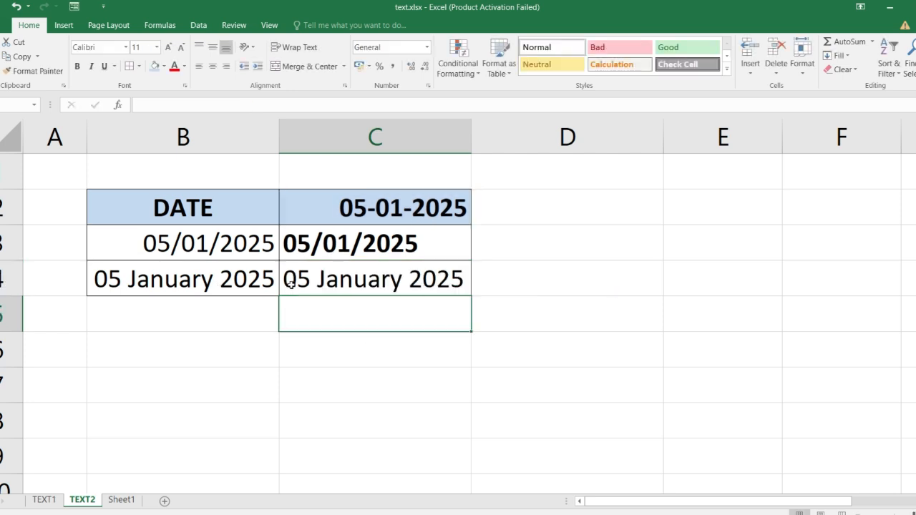
{"action": "left_click", "coordinate": [324, 281]}
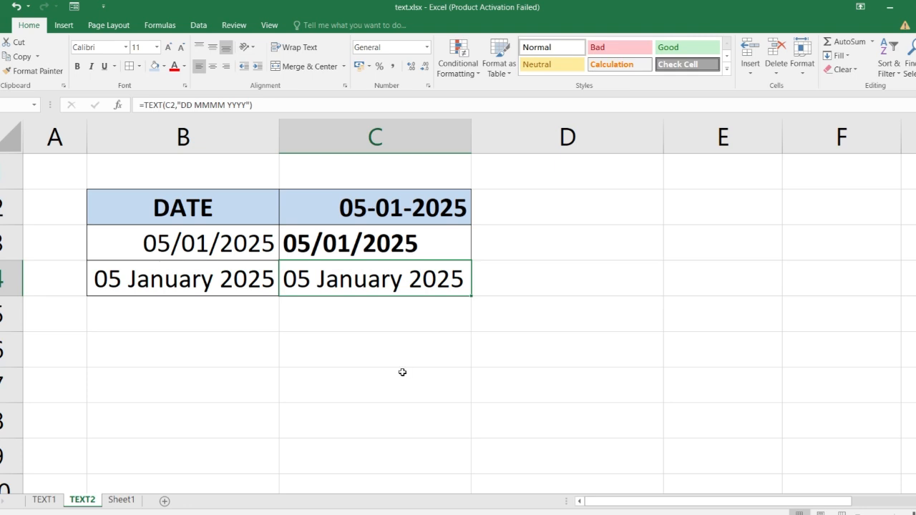